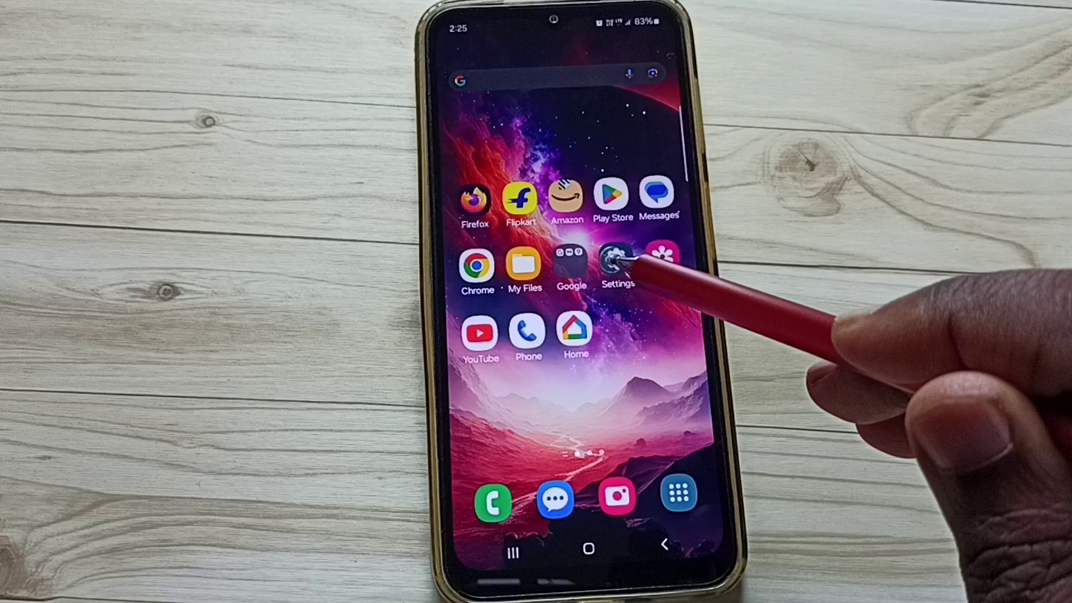
Go to Settings > Connections > Mobile networks, where network mode shows 5G/LTE/3G/2G auto connect
click(617, 261)
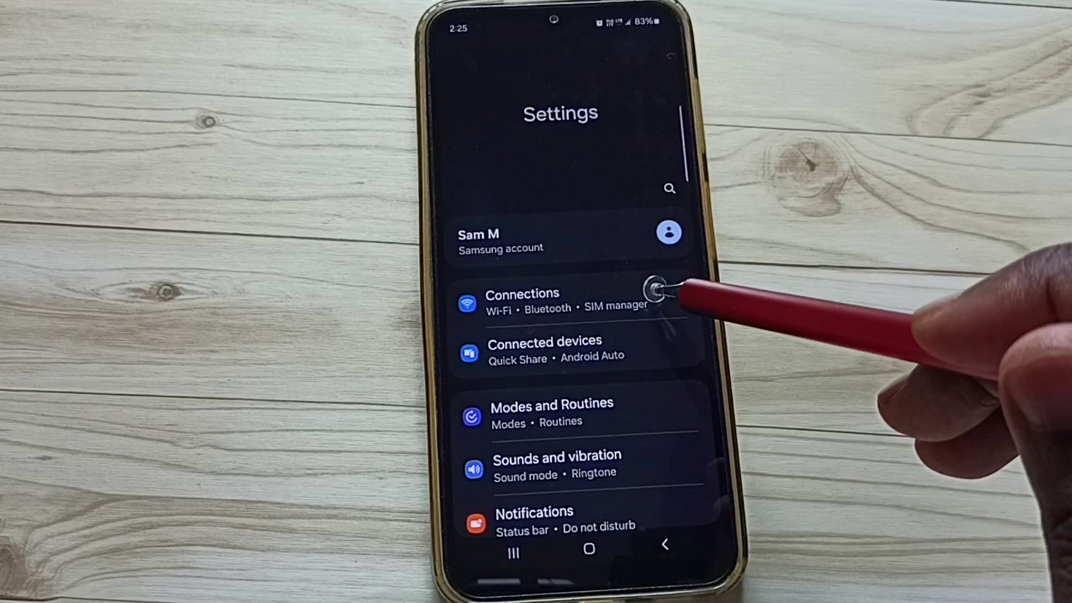
click(657, 294)
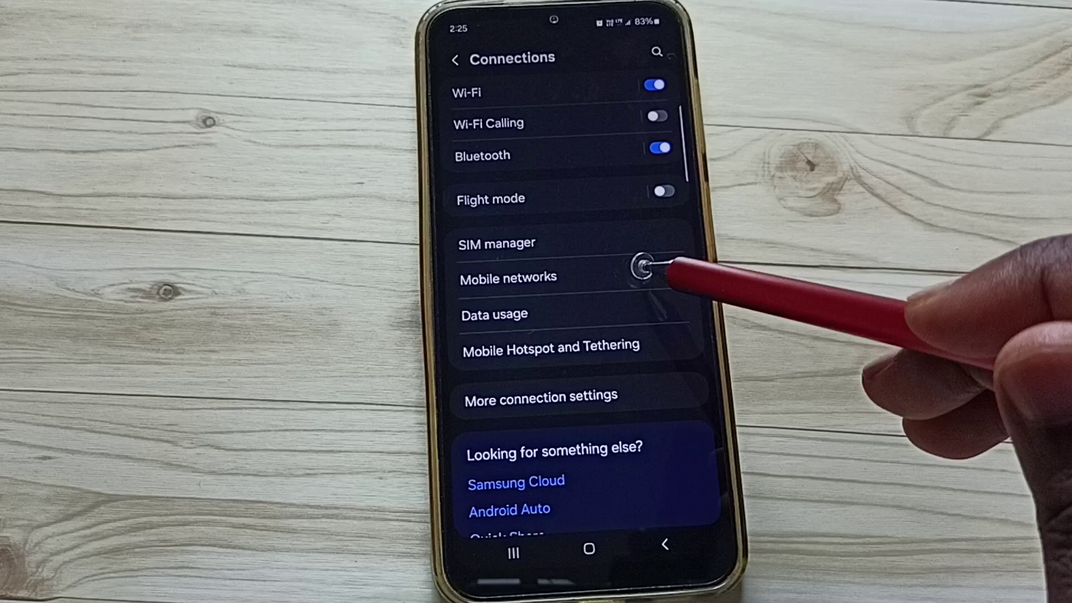
click(649, 270)
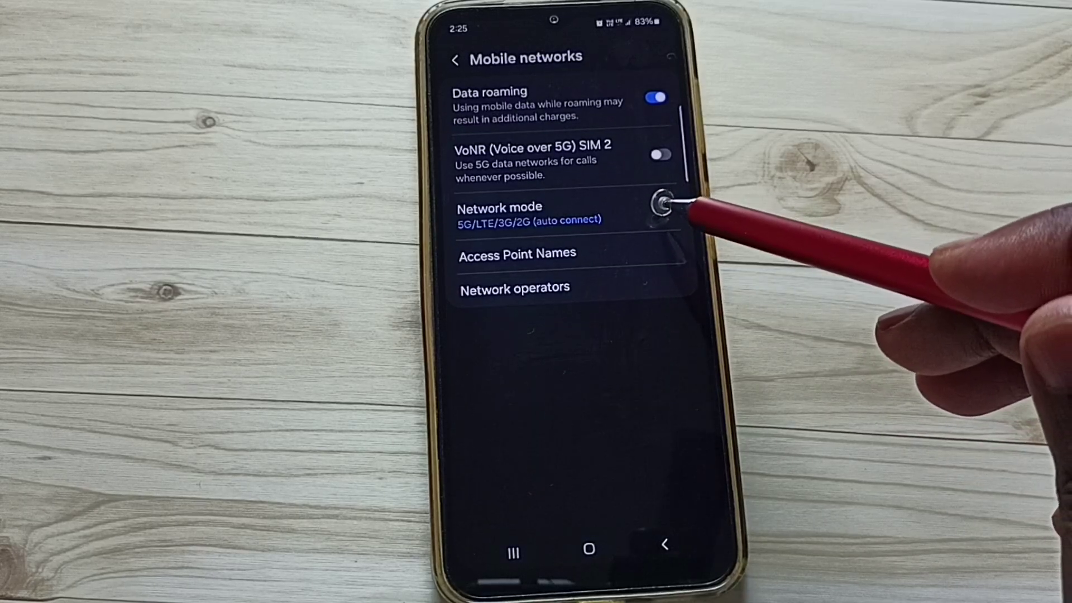
Expand the Network mode options list, currently on 5G/LTE/3G/2G auto connect
click(658, 208)
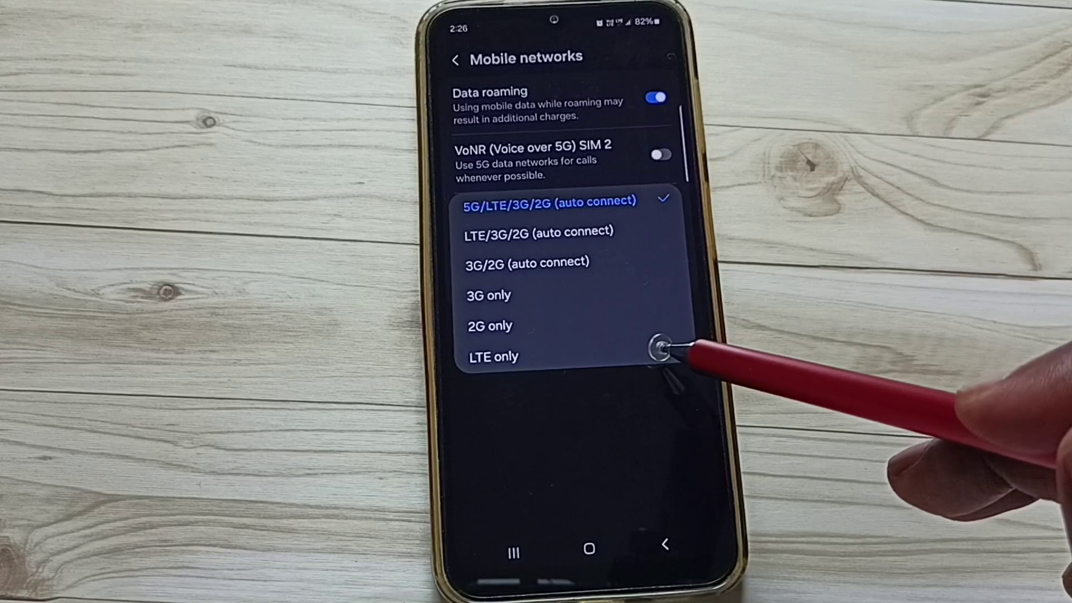
Choose 'LTE only' from the Network mode options, which disables VoNR
click(658, 352)
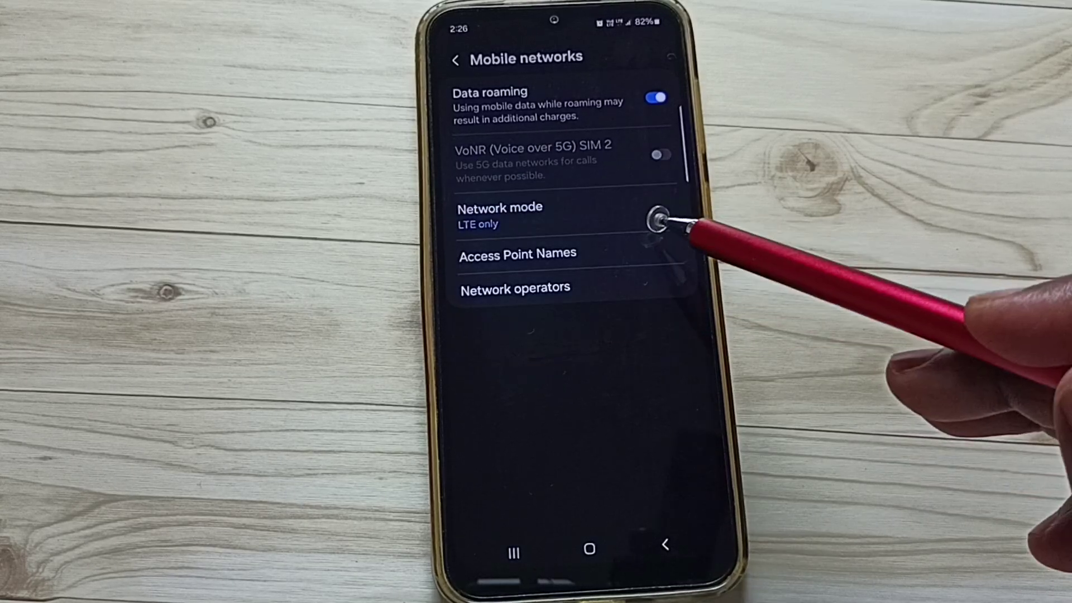